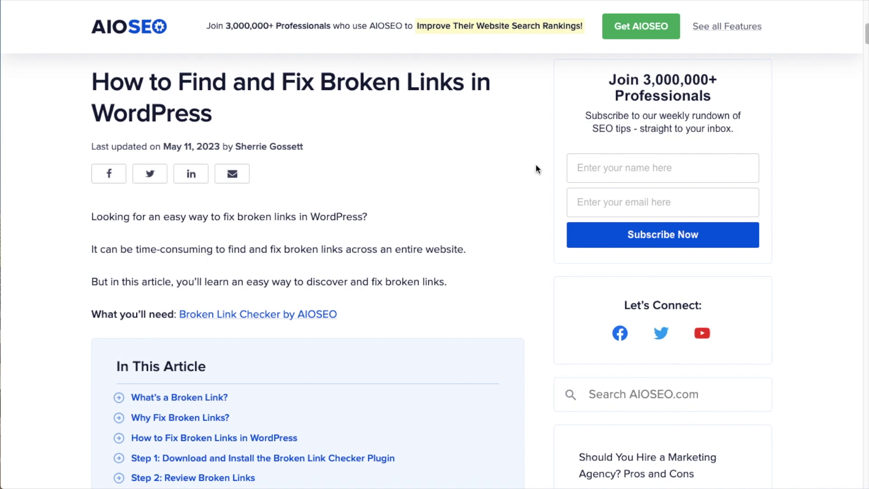
Switch to the Demo Site's WordPress Dashboard showing 116 posts and 26 pages
scroll(547, 153, "down", 3)
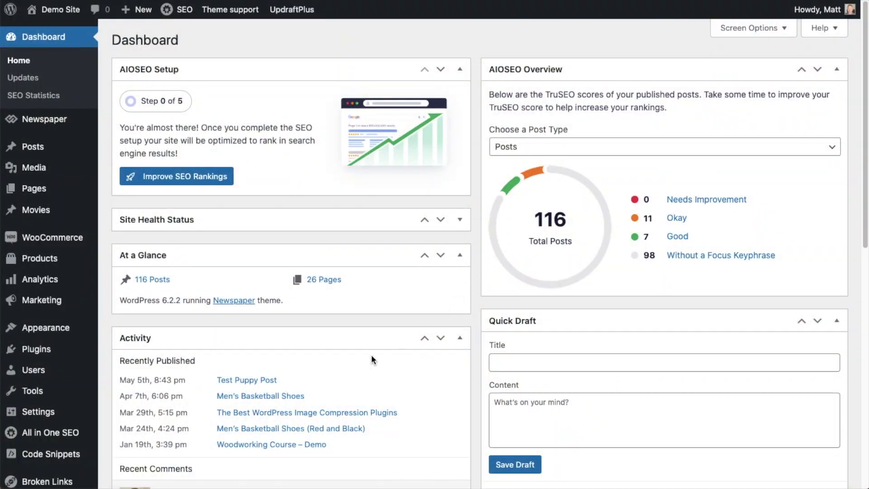
Open the Broken Links report and scroll through its table of the site's 453 links
left_click(53, 483)
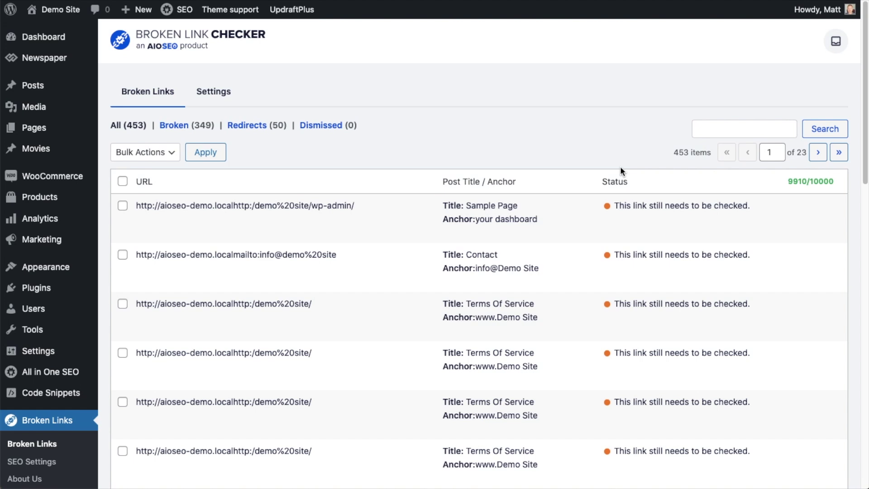
scroll(621, 168, "down", 1)
scroll(620, 167, "down", 3)
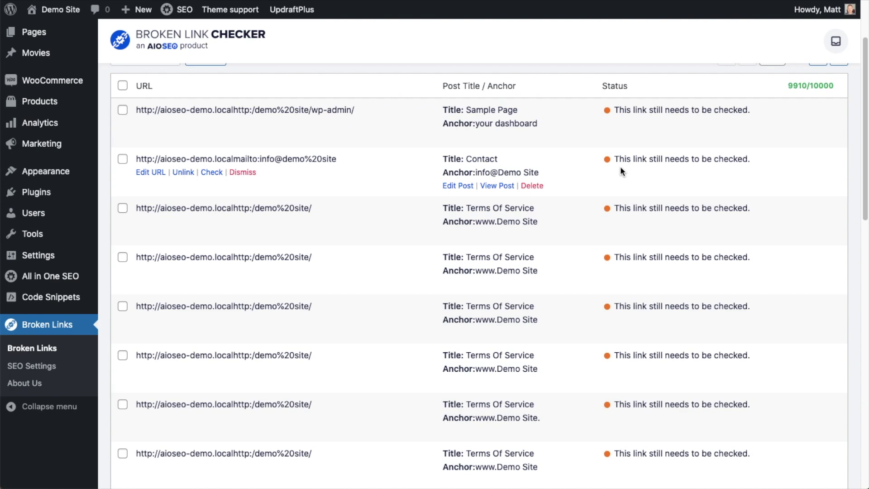
scroll(621, 167, "down", 1)
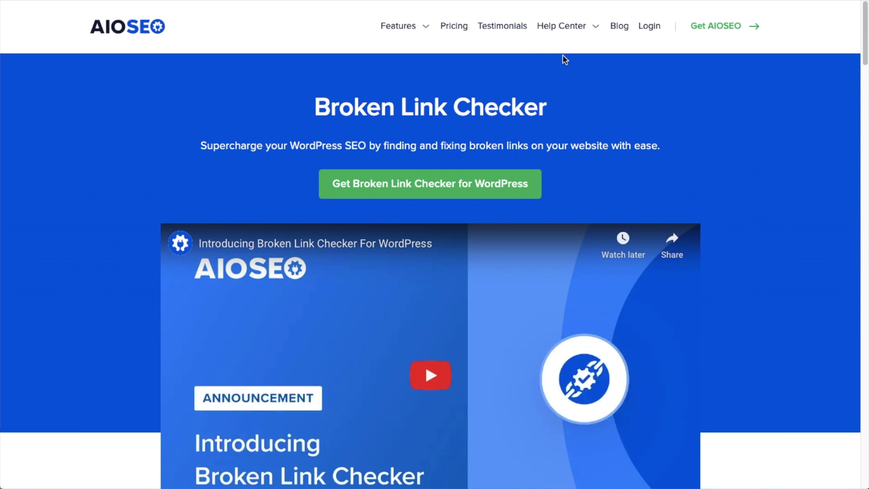
Choose the Broken Link Checker Plus plan at $9.99/month and reach its checkout
left_click(416, 193)
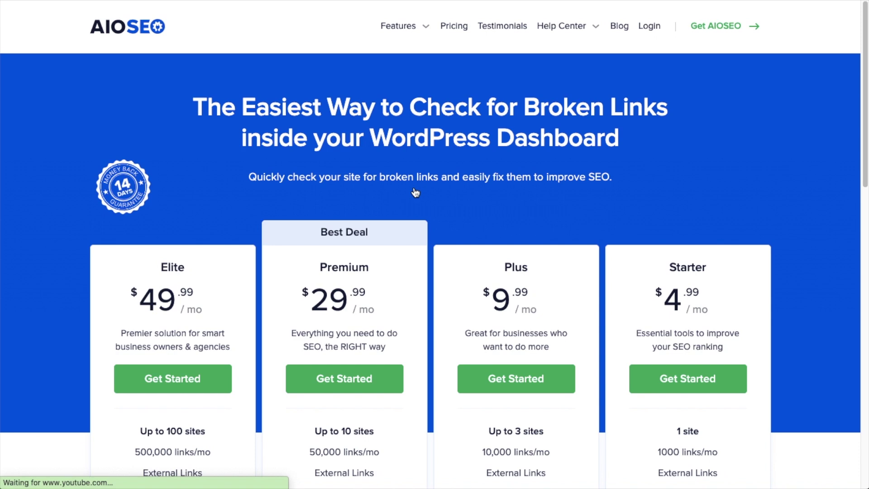
scroll(465, 191, "down", 2)
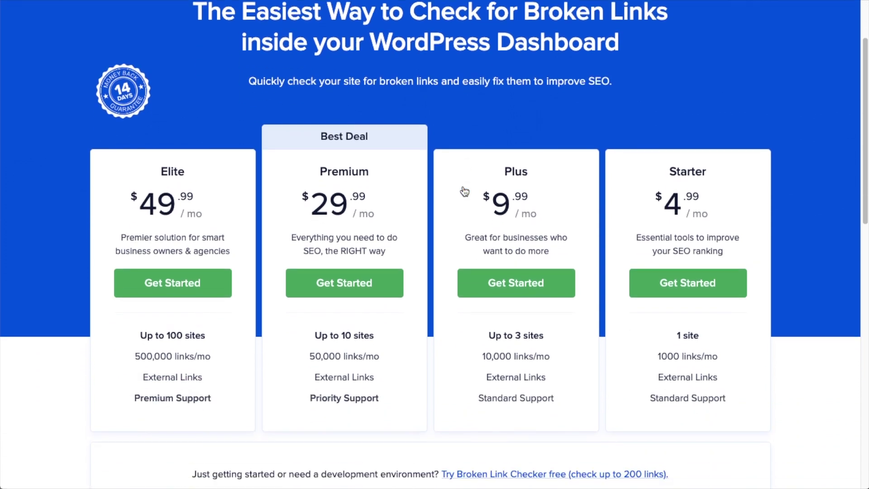
left_click(514, 284)
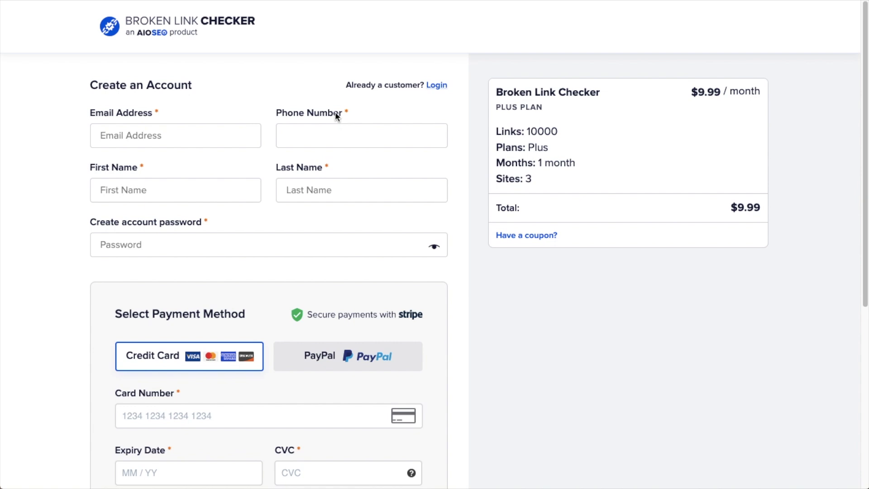
Log in to the AIOSEO account and complete the Plus plan checkout at a $0.00 total
left_click(437, 87)
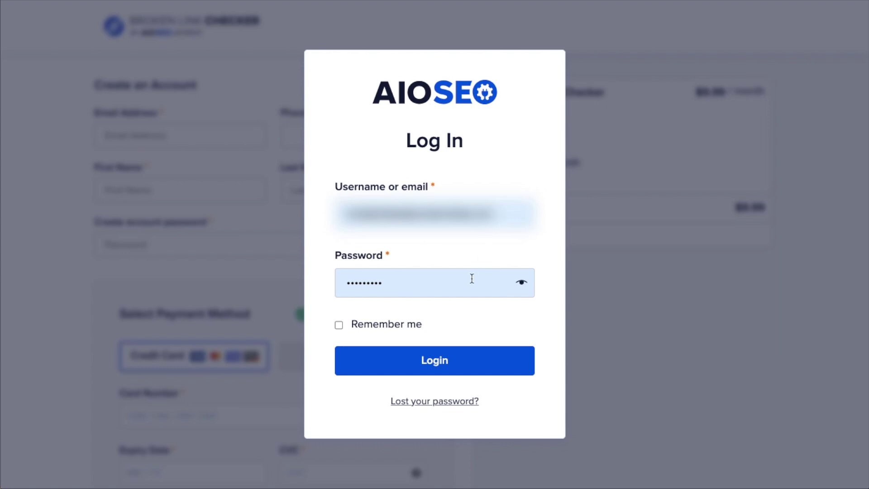
left_click(460, 370)
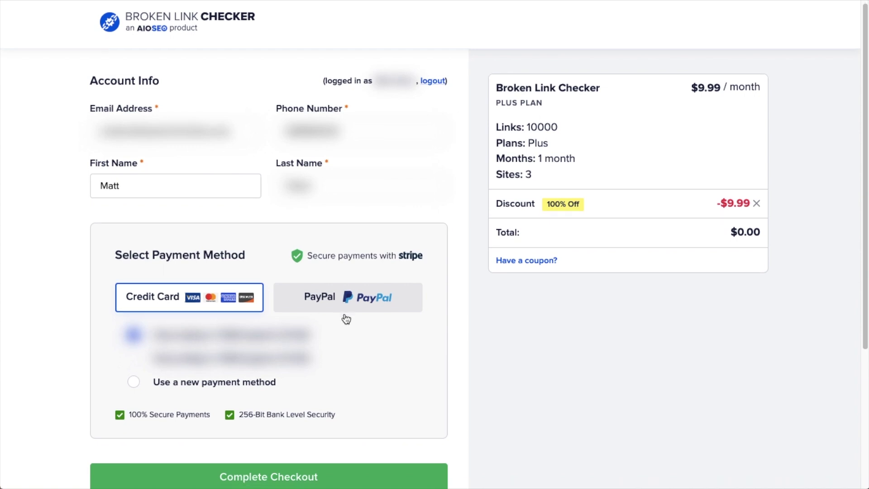
scroll(380, 316, "down", 3)
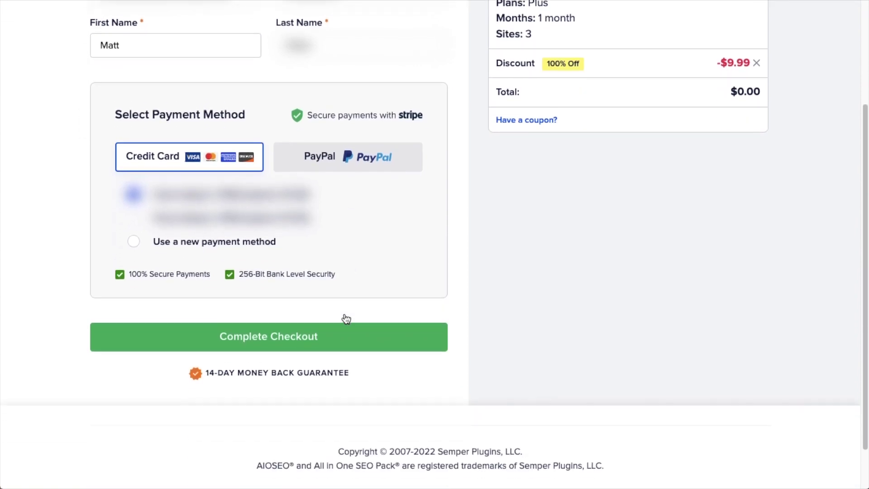
left_click(294, 337)
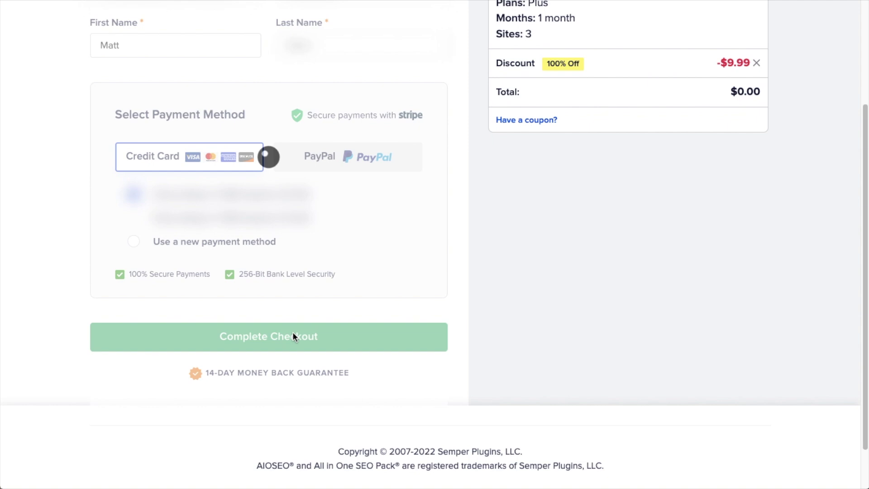
Download the Broken Link Checker Plus zip from the account's license details and downloads
scroll(404, 208, "down", 4)
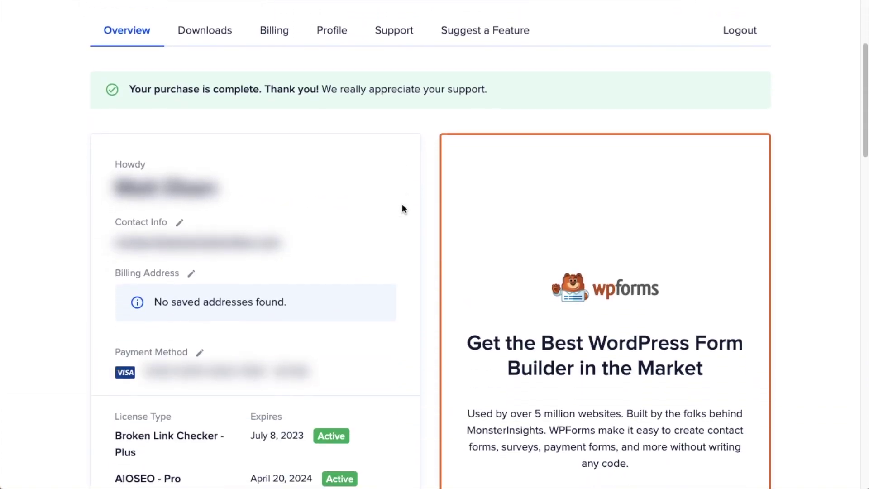
scroll(403, 209, "down", 8)
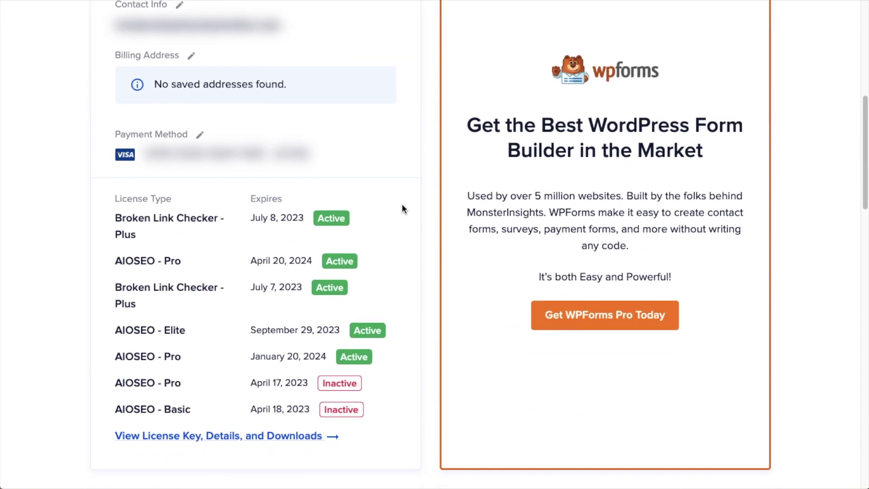
scroll(402, 205, "down", 2)
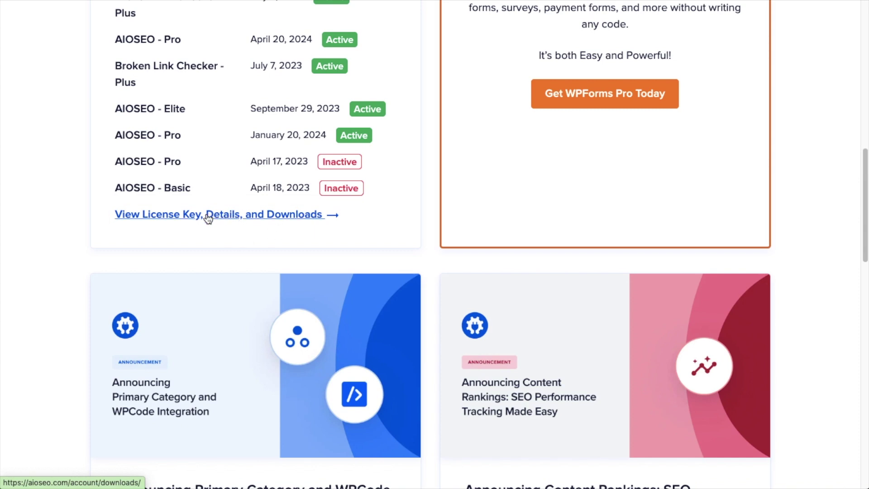
scroll(203, 220, "up", 10)
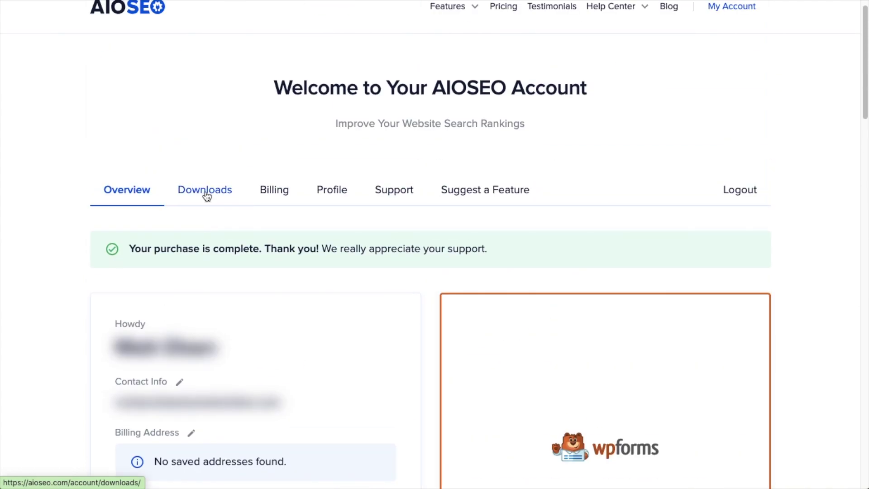
scroll(204, 196, "down", 1)
scroll(204, 196, "down", 10)
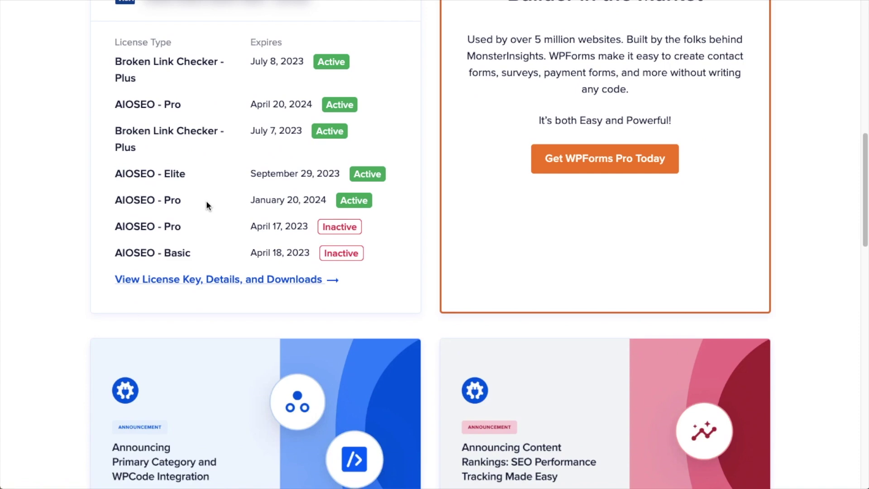
left_click(220, 279)
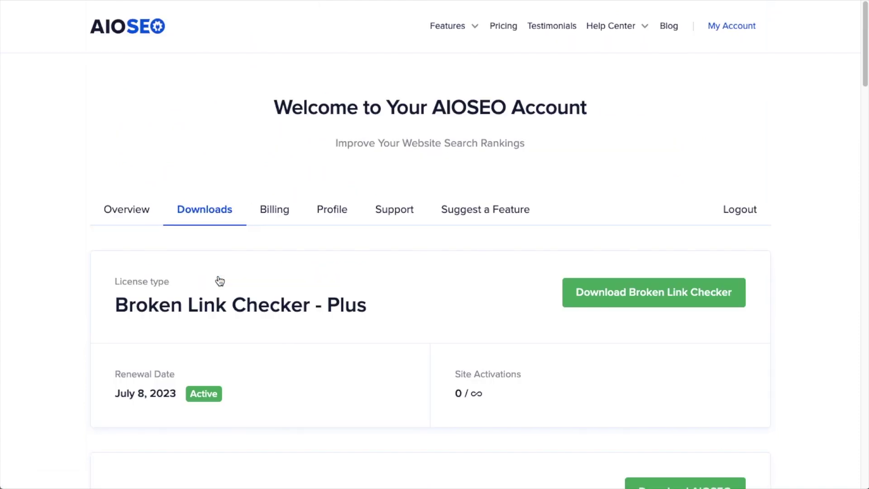
left_click(667, 293)
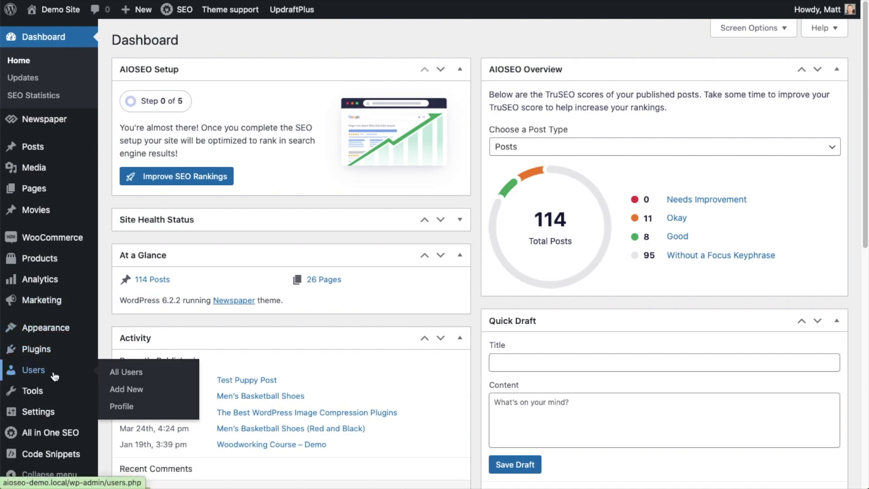
Upload broken-link-checker-seo.zip via Plugins > Add New > Upload Plugin and install it
mouse_move(55, 369)
scroll(56, 369, "down", 1)
scroll(56, 369, "down", 3)
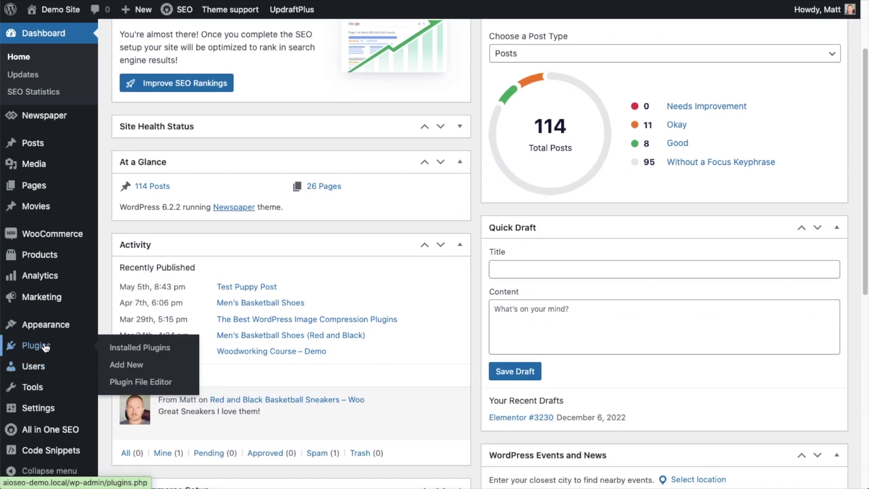
left_click(44, 348)
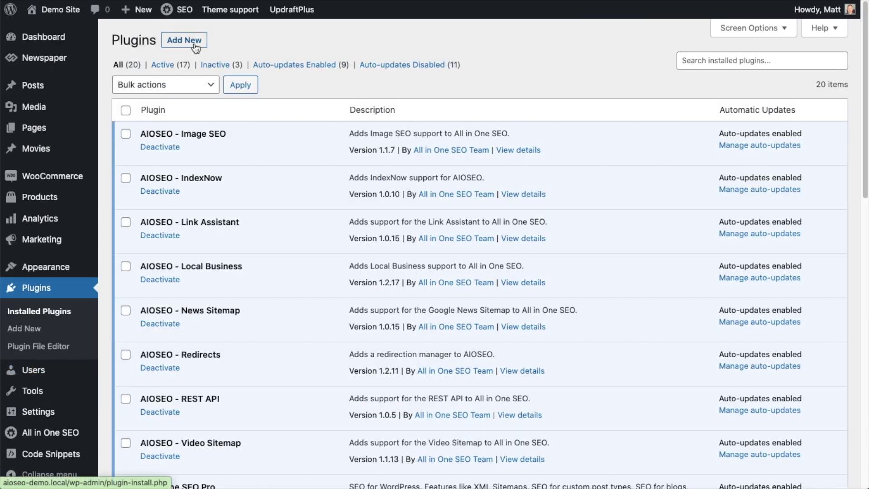
left_click(196, 46)
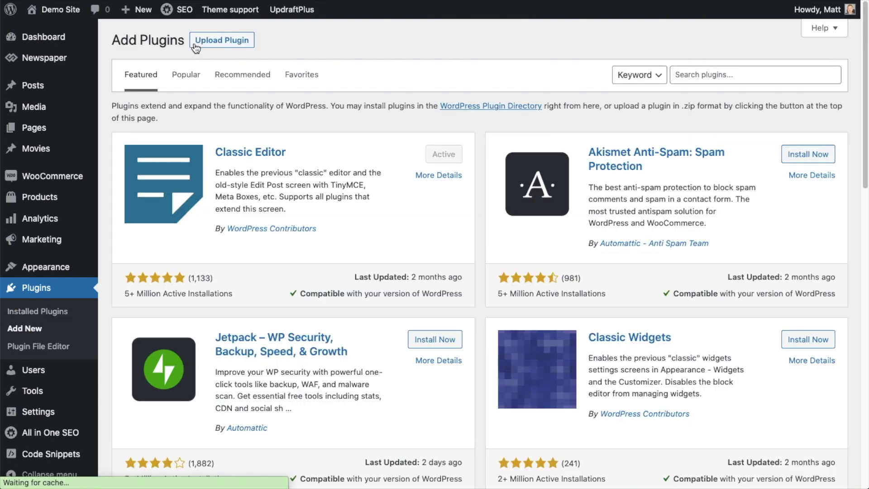
left_click(231, 42)
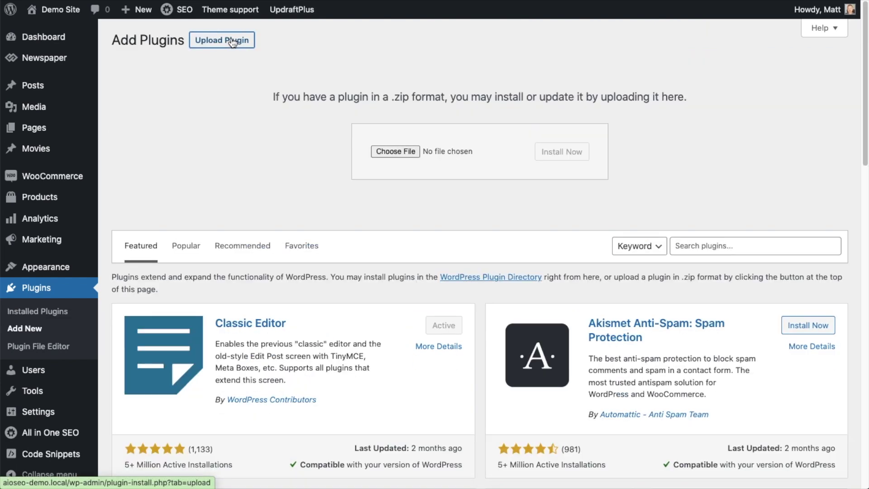
left_click(411, 152)
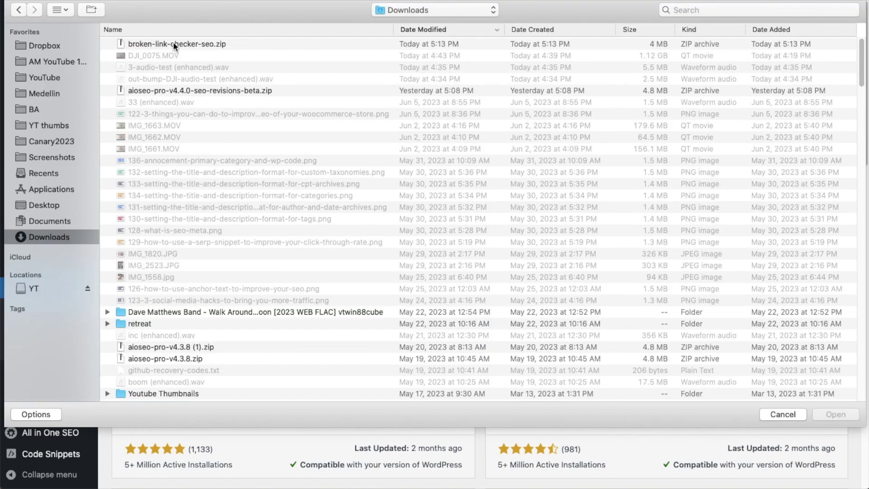
double_click(173, 44)
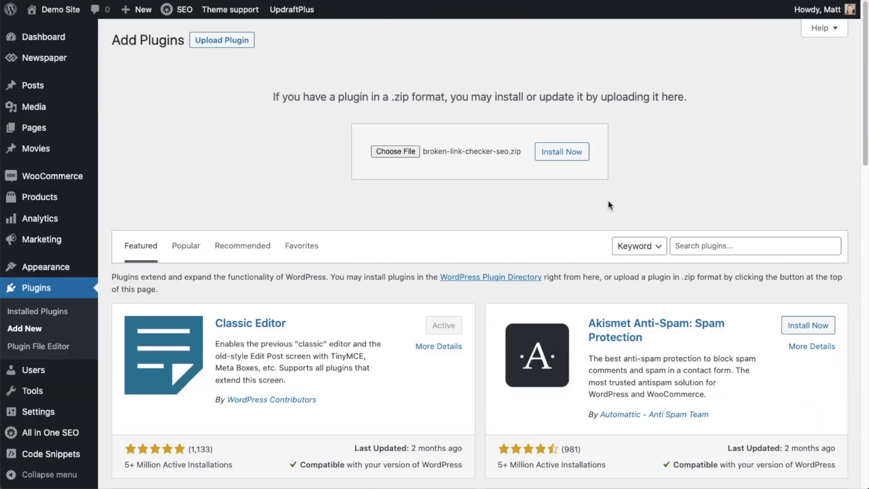
left_click(586, 159)
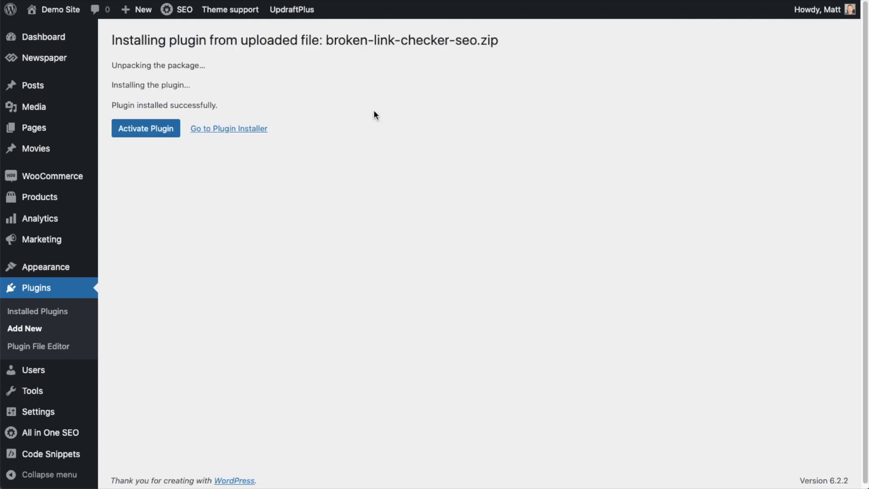
Activate Broken Link Checker and open its Broken Links report listing 449 links
left_click(171, 136)
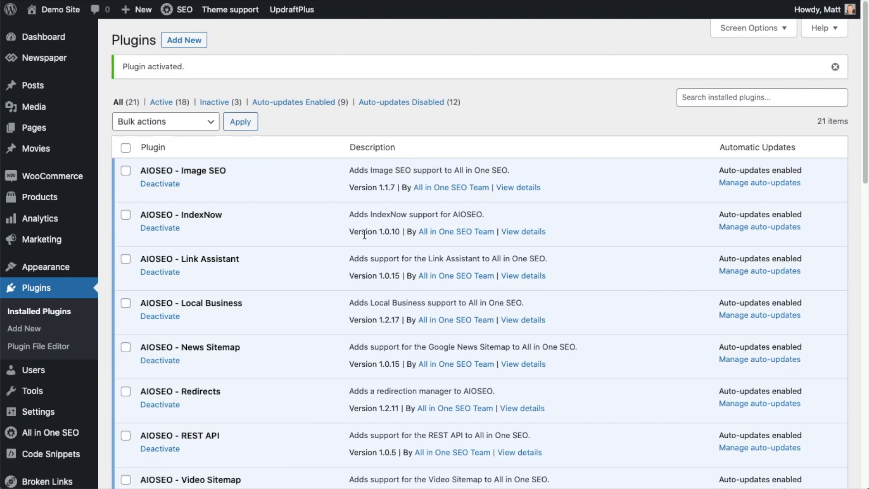
scroll(335, 259, "down", 3)
mouse_move(54, 450)
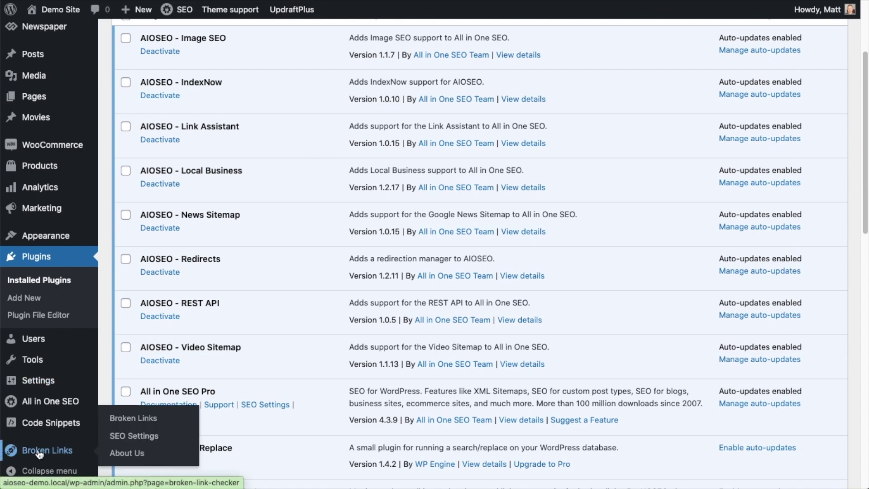
left_click(40, 453)
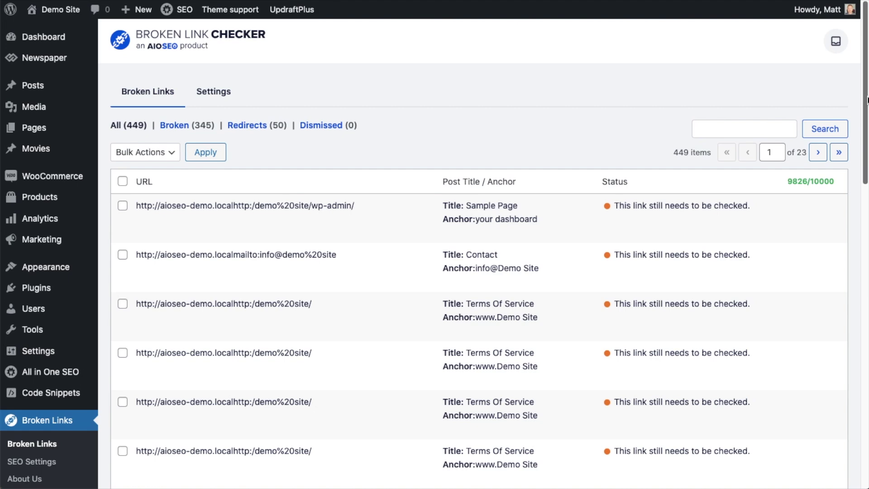
left_click(868, 99)
scroll(866, 97, "down", 5)
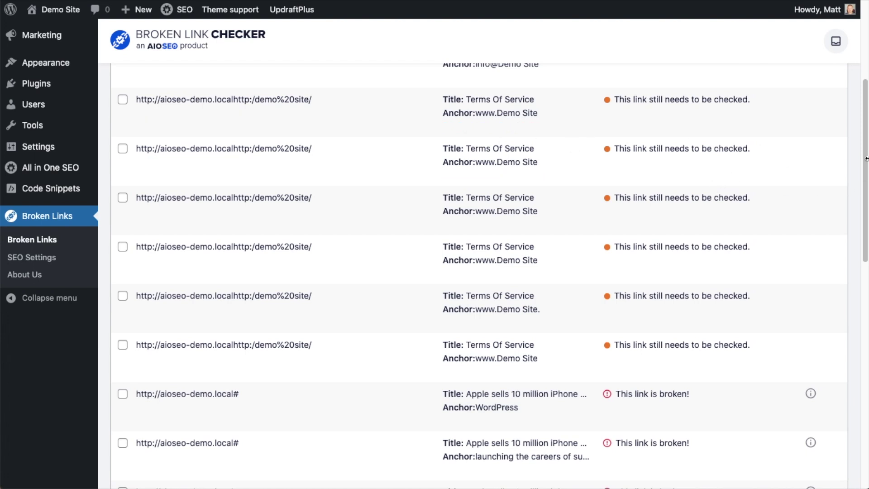
left_click_drag(865, 157, 866, 271)
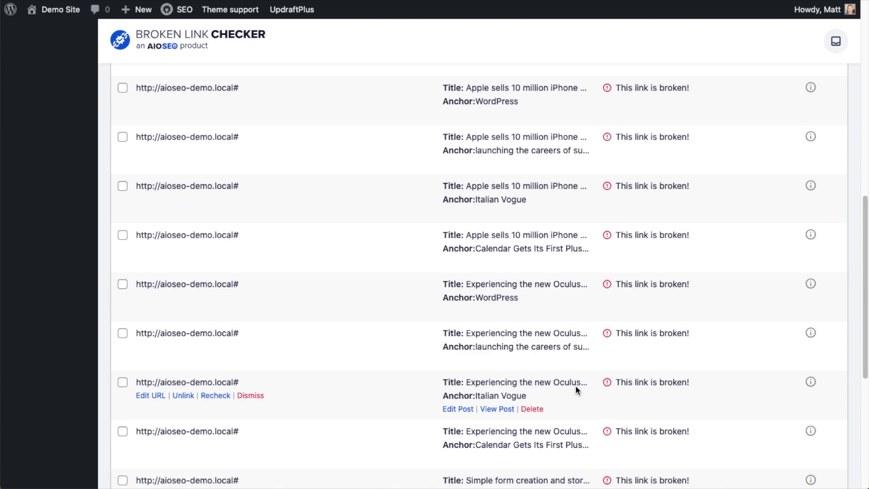
scroll(581, 366, "down", 5)
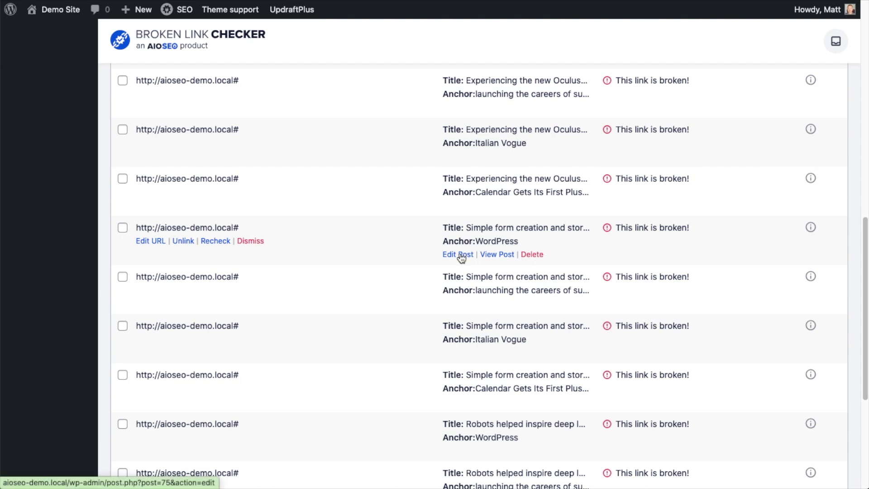
left_click(461, 258)
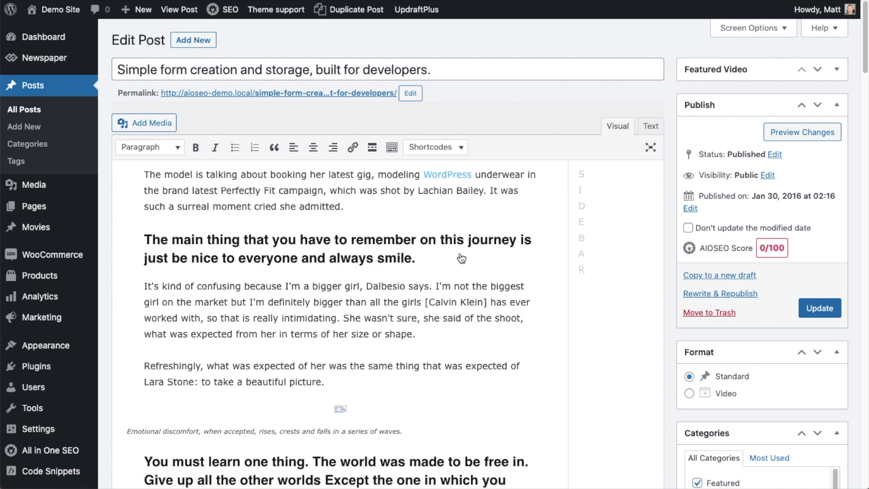
left_click(444, 174)
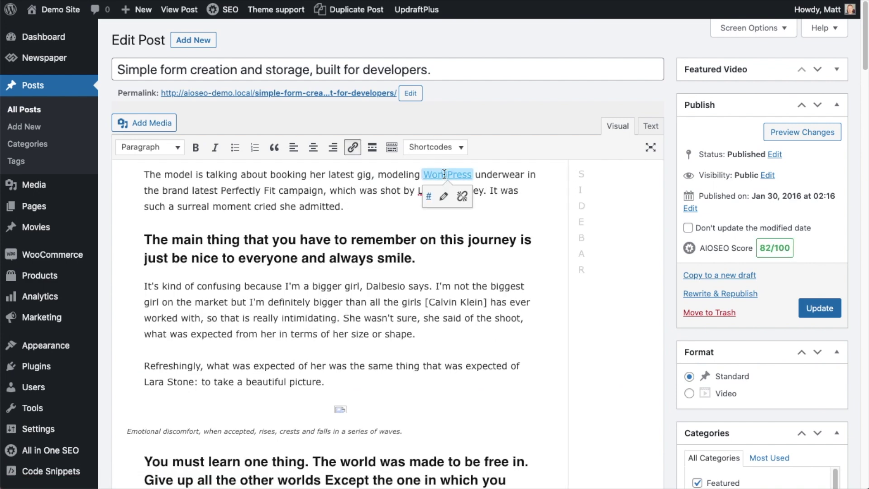
left_click(443, 196)
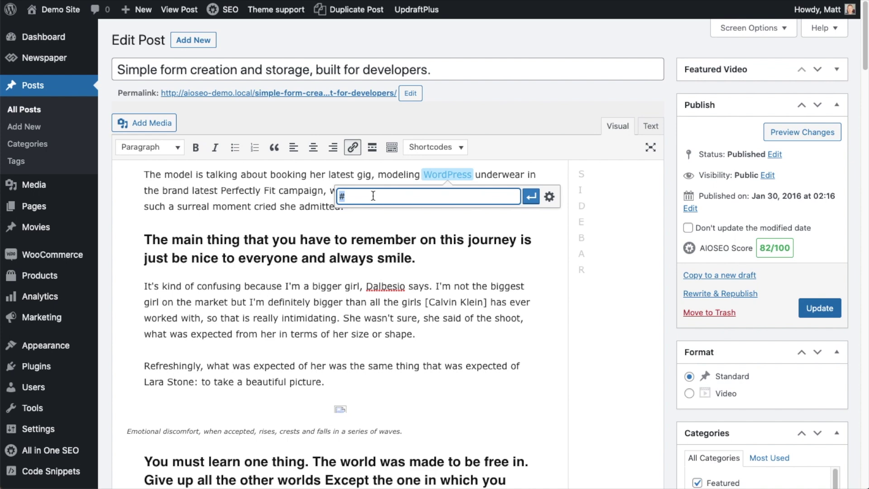
type("https://wordpress.org")
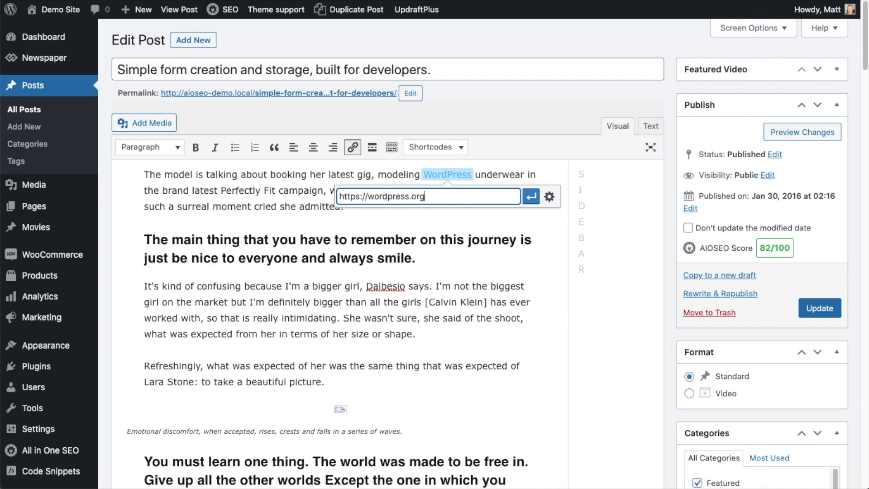
left_click(531, 196)
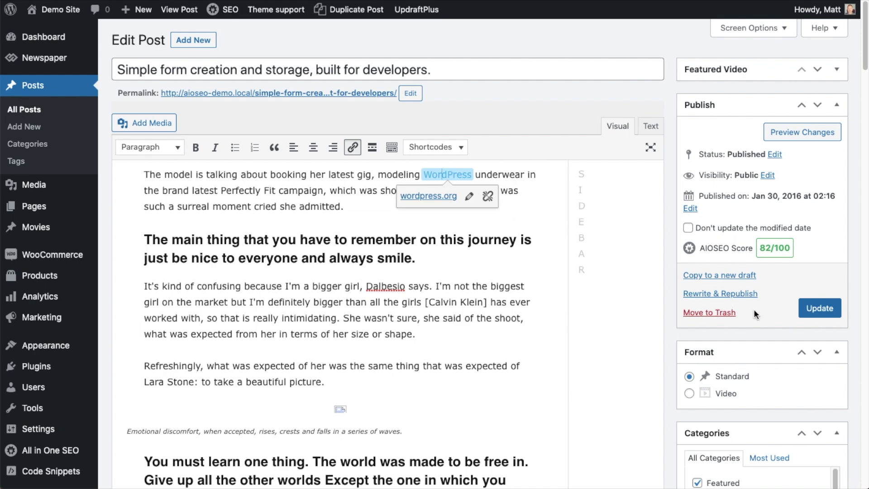
left_click(822, 308)
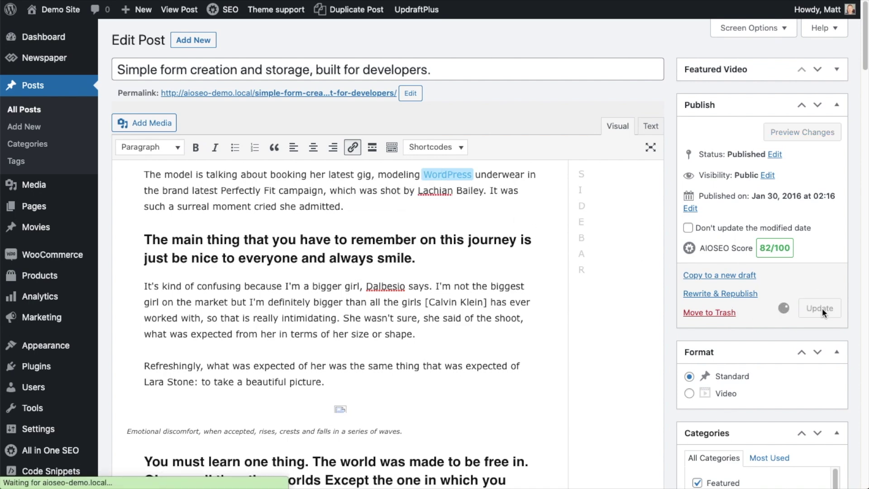
mouse_move(10, 12)
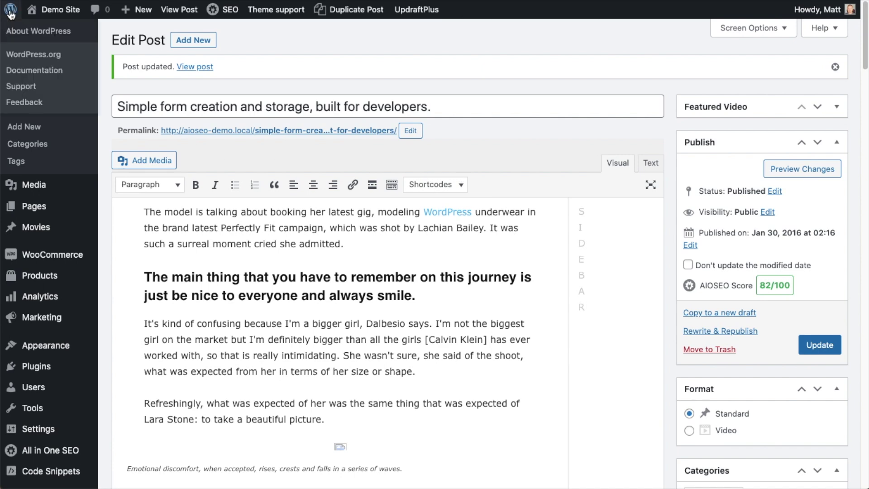
scroll(18, 399, "down", 5)
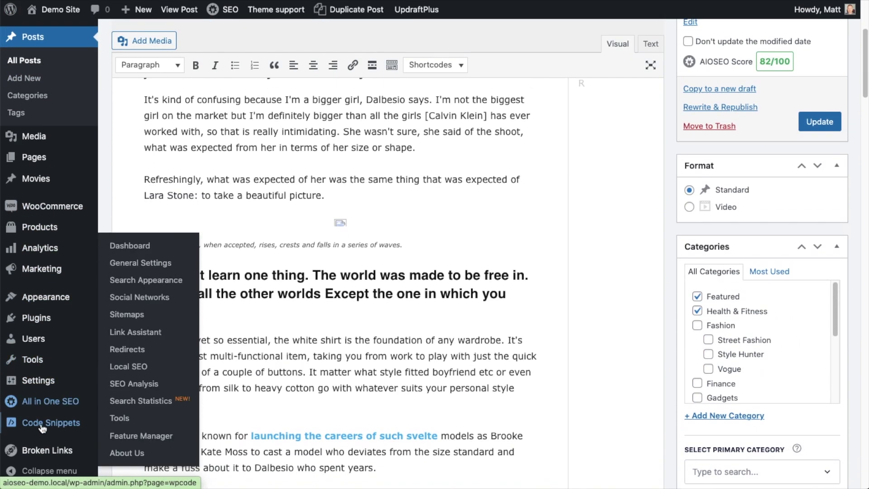
Reopen the Broken Links report and scroll through the remaining redirect, broken and unchecked links
left_click(48, 450)
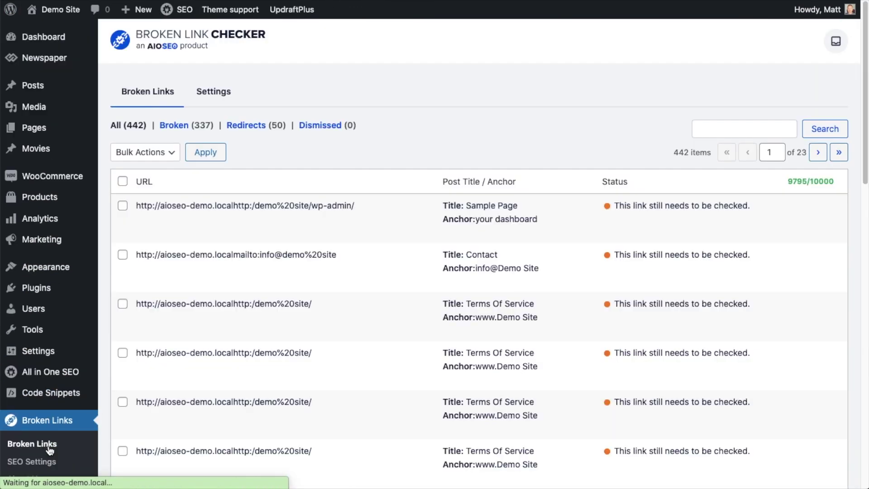
scroll(409, 271, "down", 7)
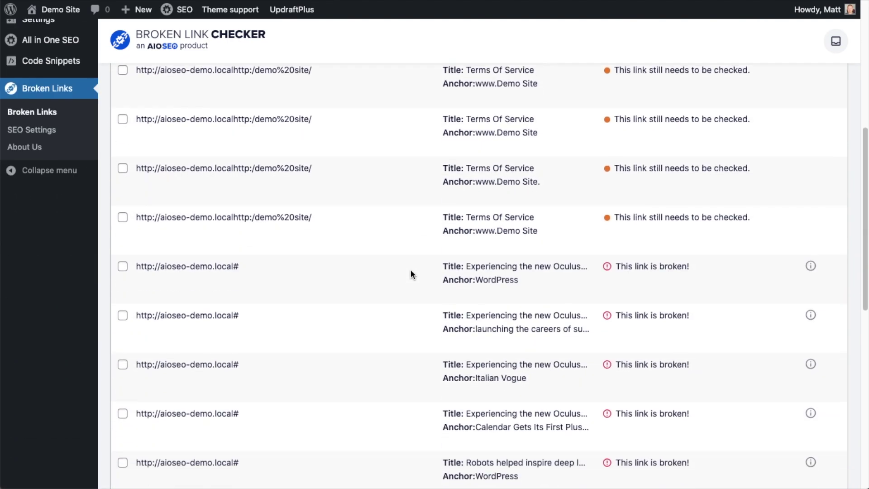
scroll(411, 269, "down", 3)
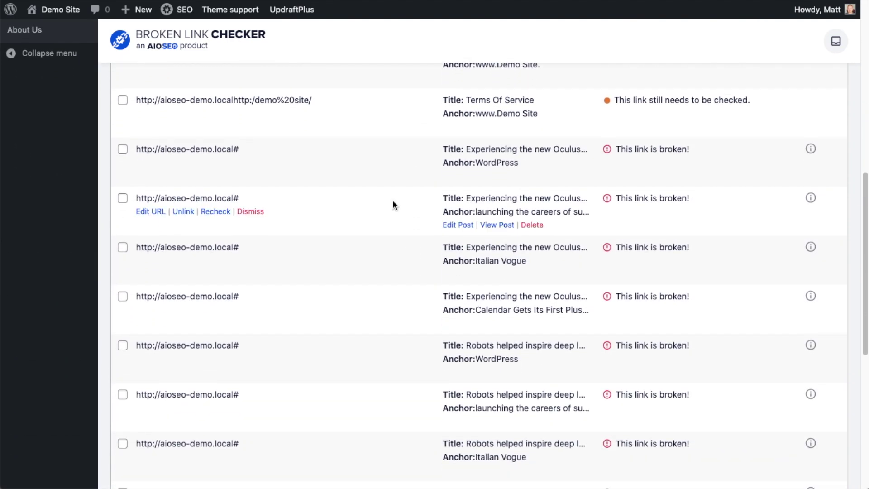
scroll(393, 201, "down", 8)
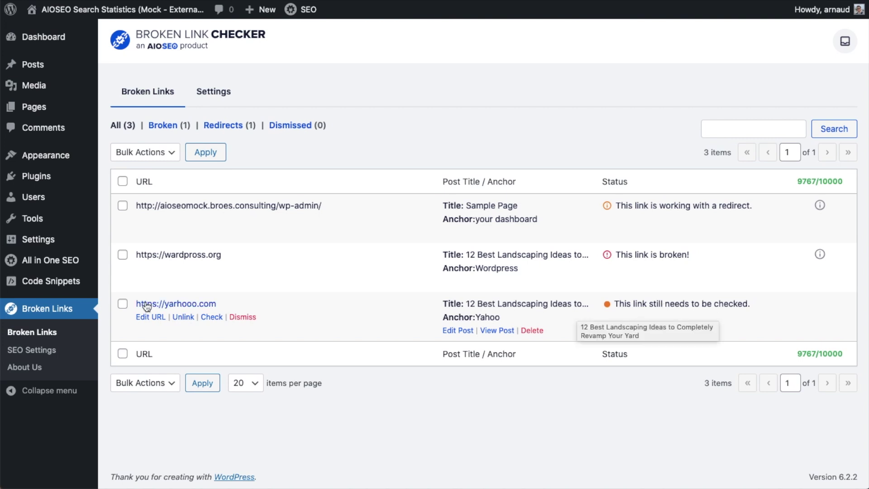
left_click(211, 318)
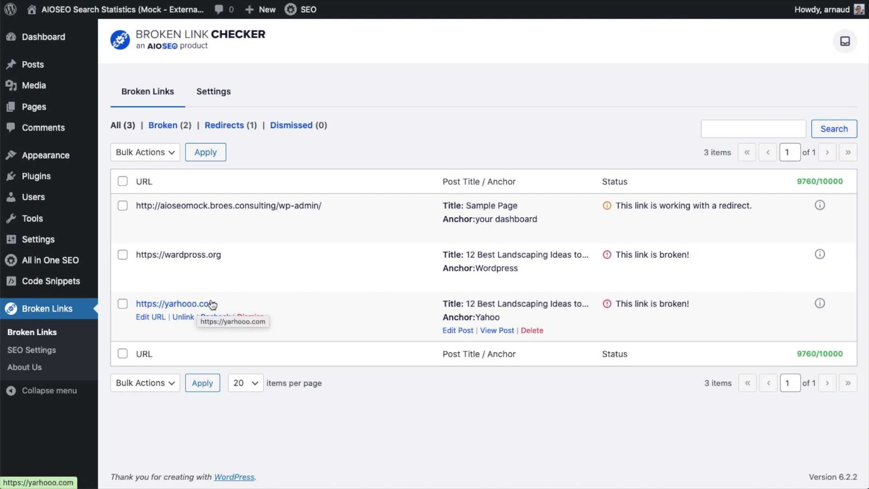
left_click(144, 318)
left_click(151, 371)
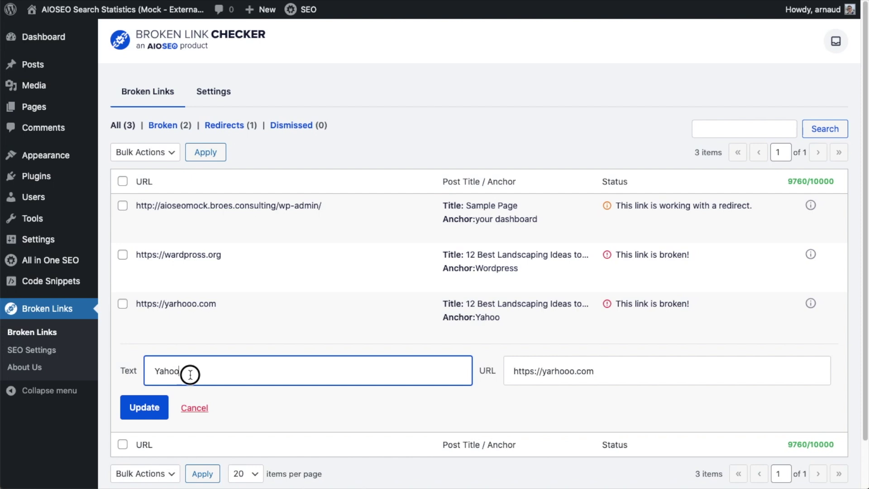
double_click(147, 370)
left_click(217, 365)
left_click(554, 372)
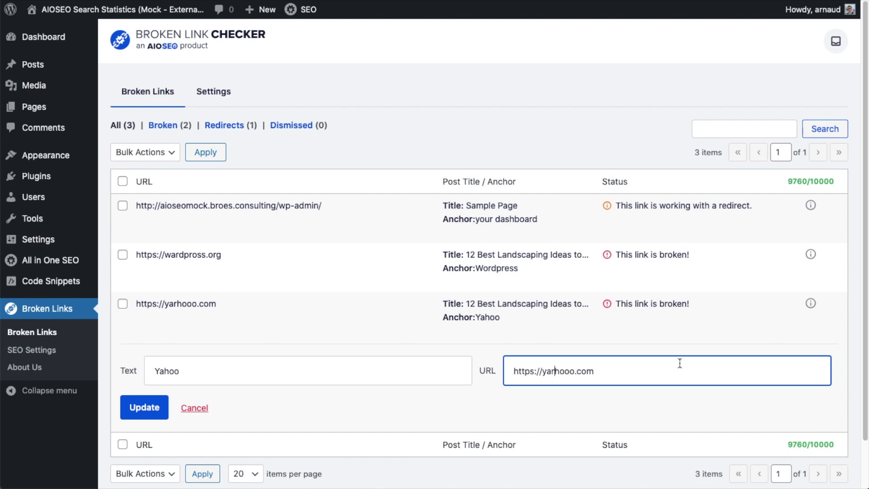
key("BackSpace")
key("BackSpace")
left_click(151, 410)
mouse_move(277, 324)
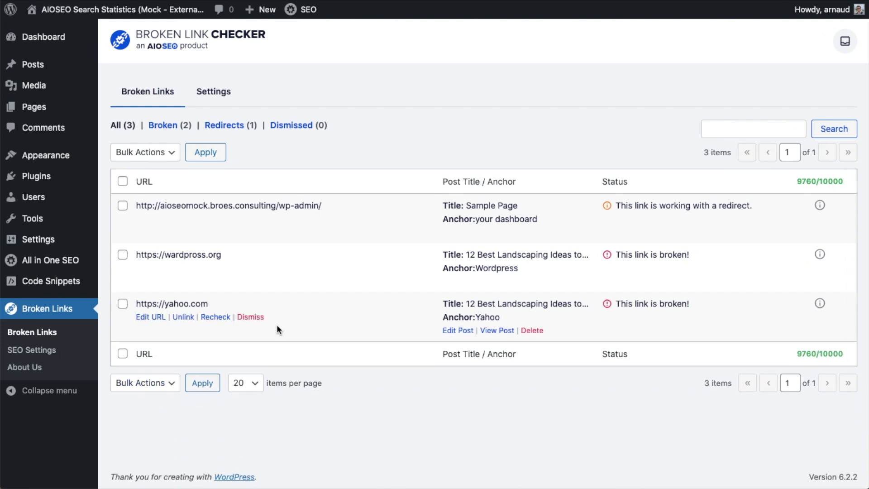
left_click(215, 317)
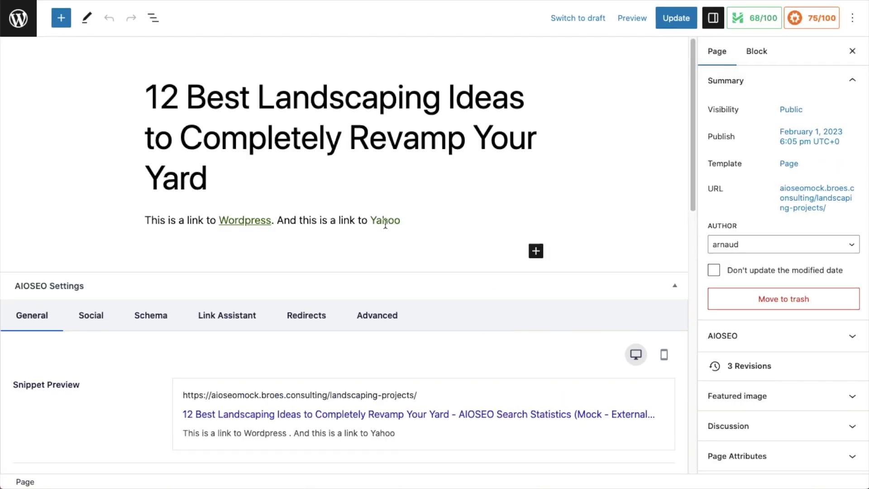
left_click(385, 223)
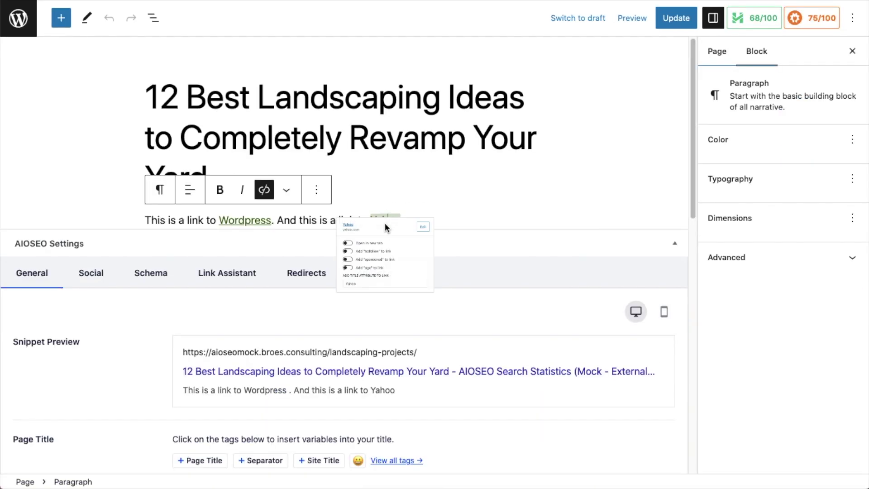
left_click(532, 178)
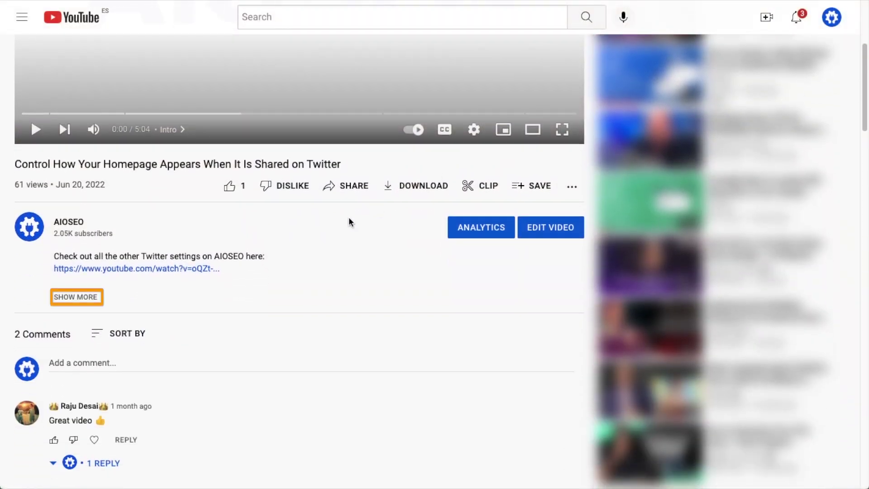
Expand the video's full description and scroll down through its All in One SEO details
left_click(87, 296)
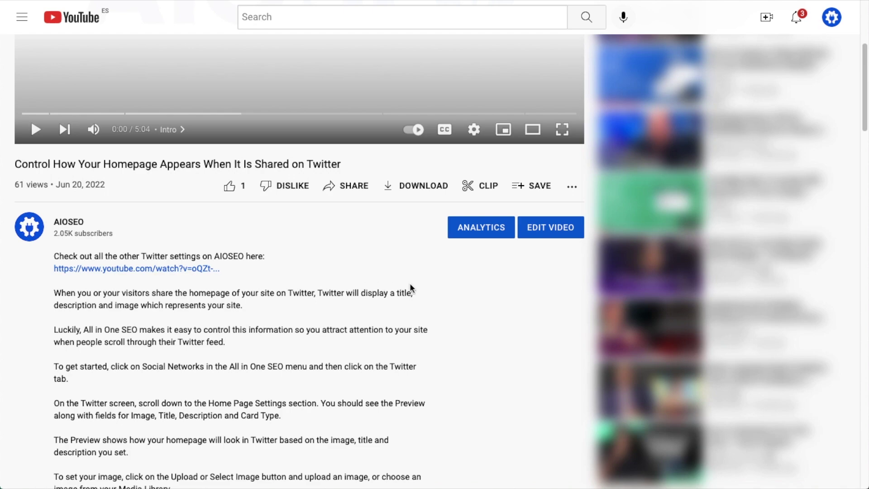
scroll(482, 290, "down", 1)
scroll(483, 286, "down", 12)
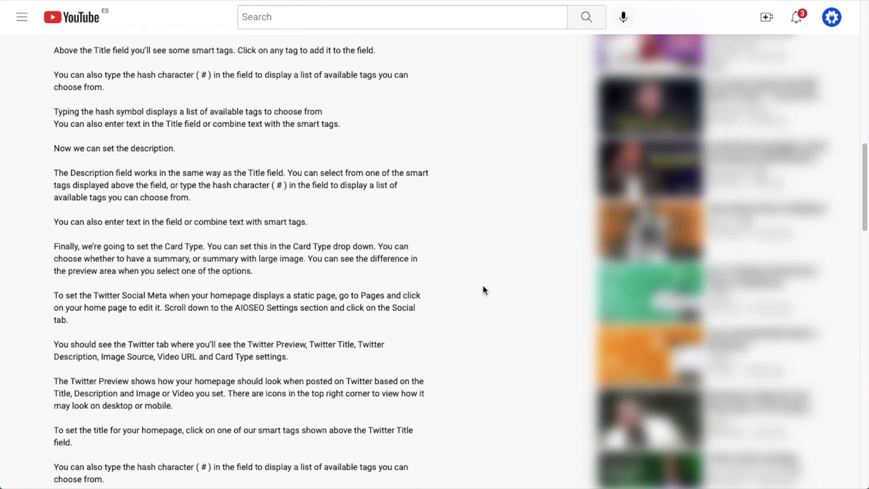
scroll(483, 290, "down", 2)
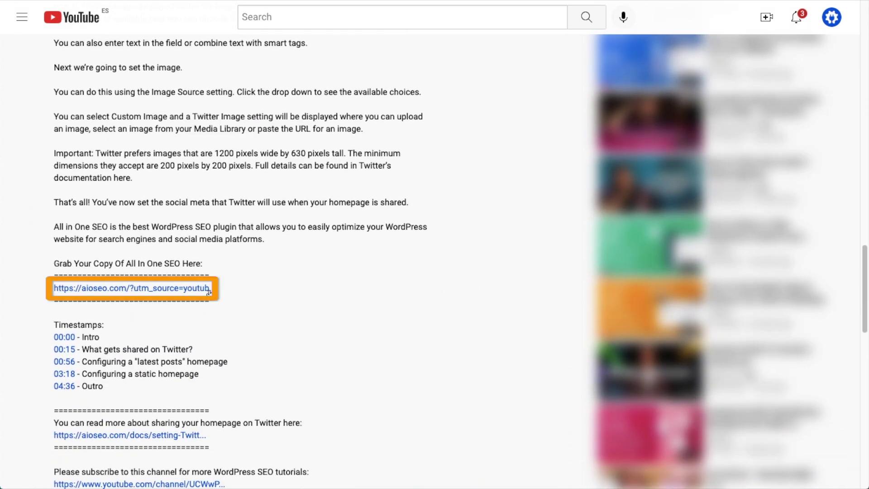
left_click(166, 289)
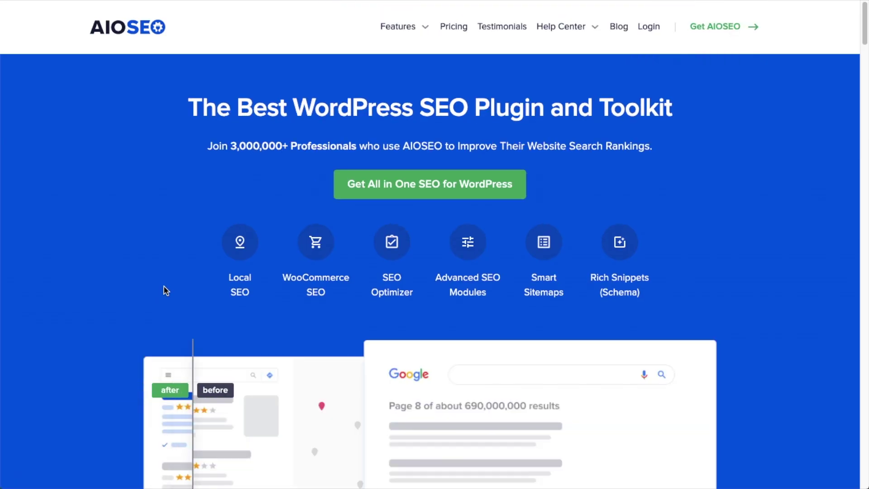